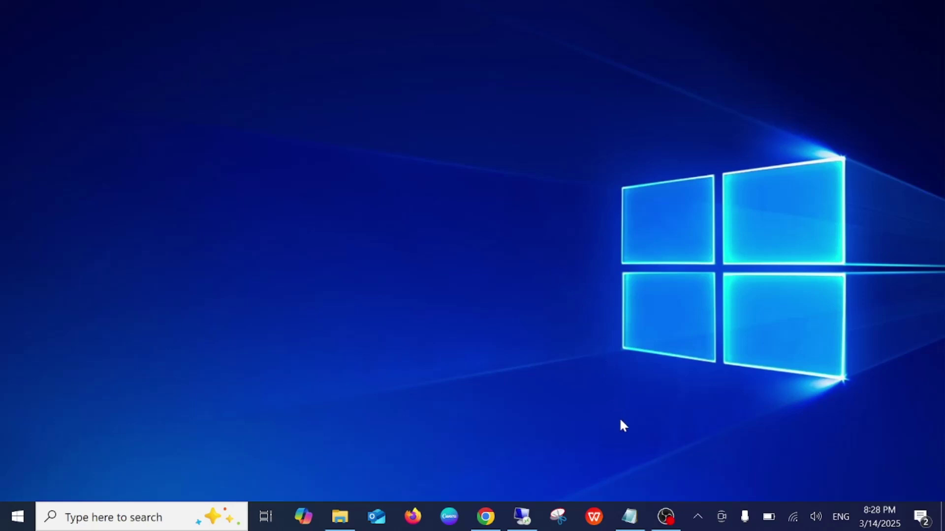
Review the touchpad symptom notes in Notepad, then hide them to reveal the desktop
left_click(631, 515)
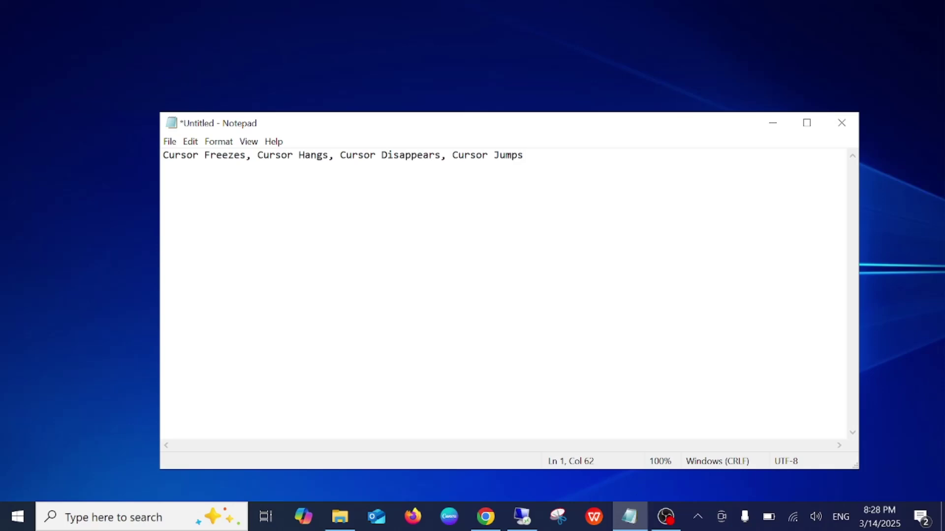
left_click_drag(204, 155, 523, 155)
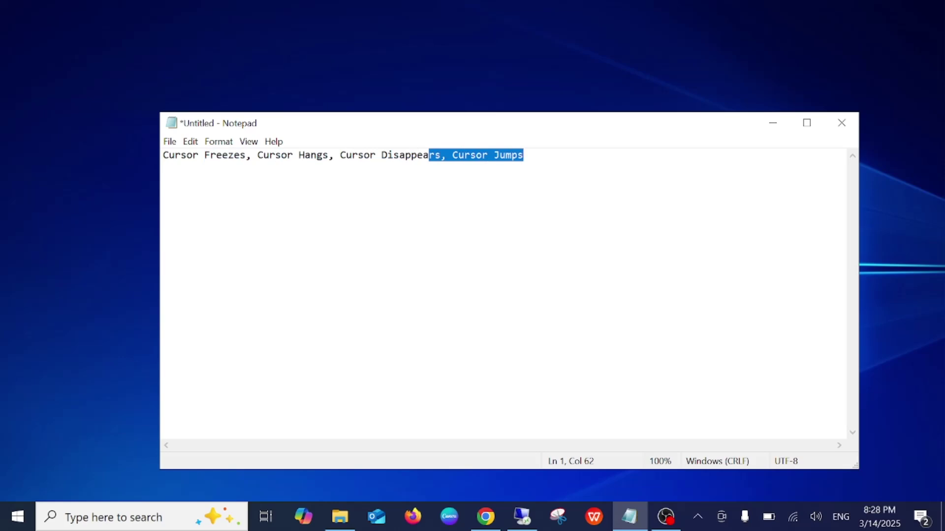
key("shift+Left")
key("shift+Left")
key("shift+Left")
key("shift+Left")
key("shift+Left")
key("shift+Left")
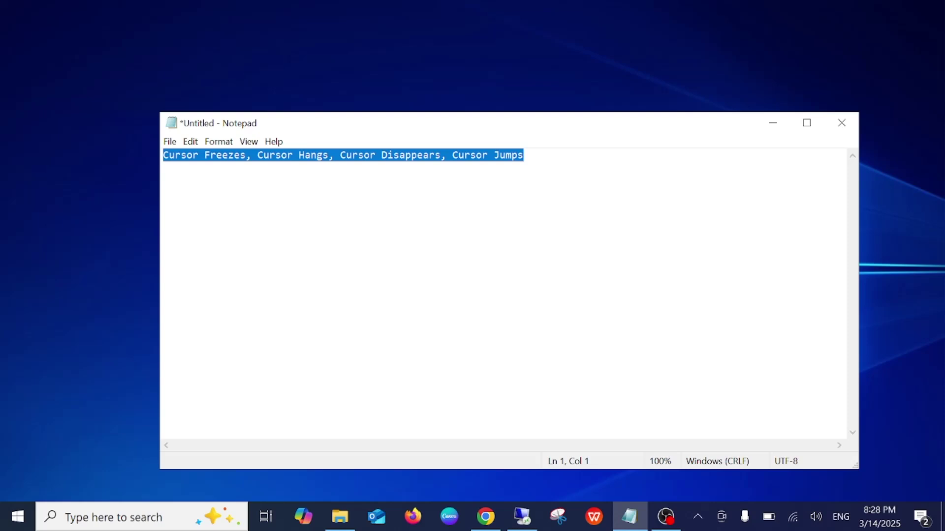
left_click(773, 124)
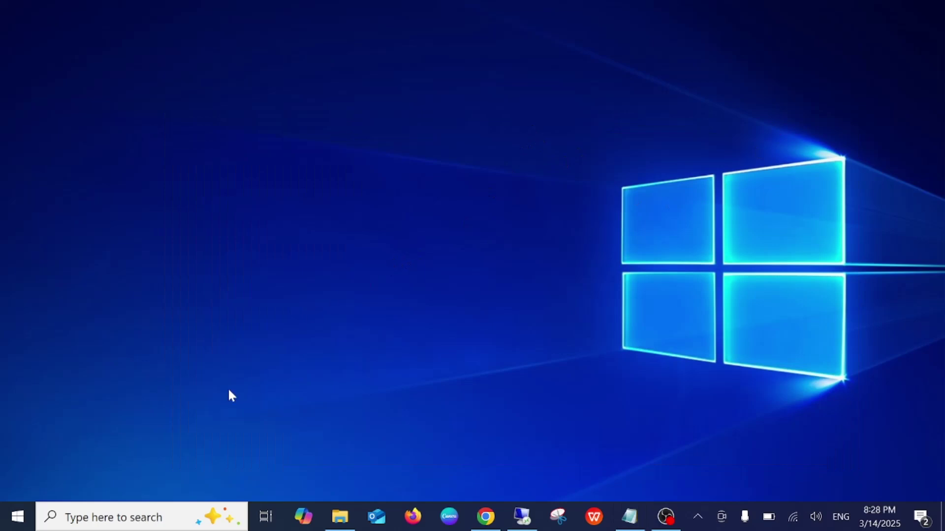
Open Control Panel from Windows Search, maximized, with items viewed as large icons
left_click(123, 517)
type("c")
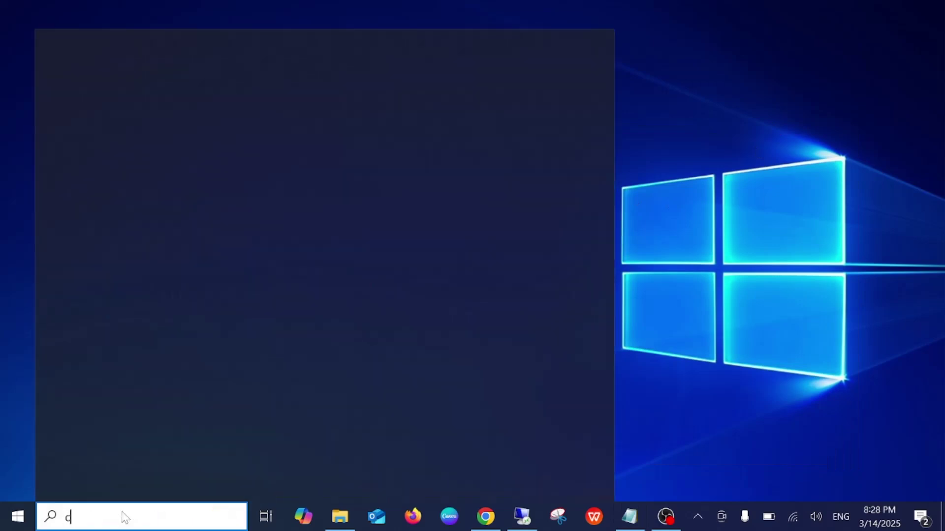
type("ontrol")
key("Return")
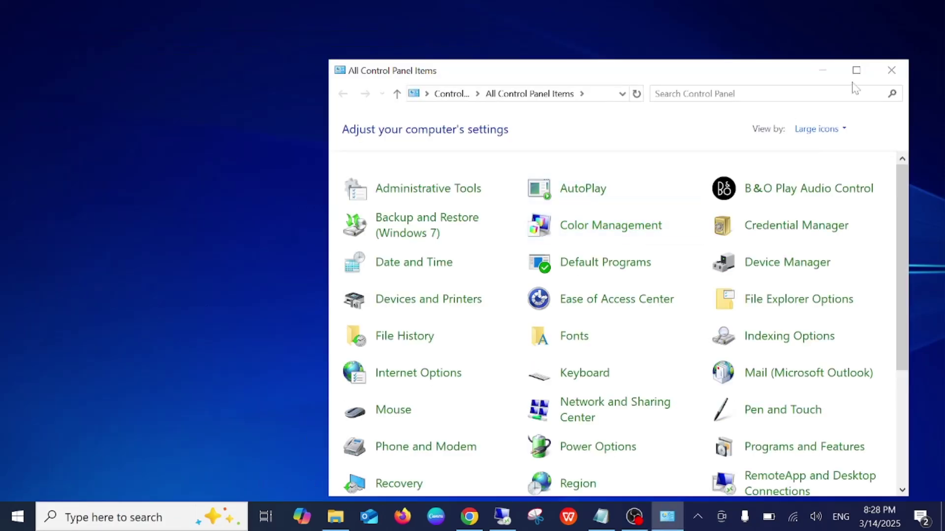
left_click(856, 74)
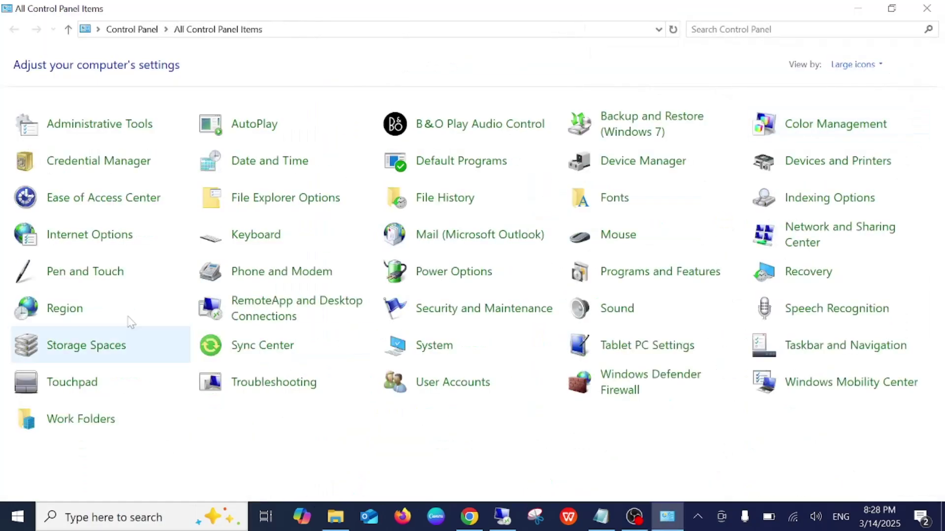
left_click(849, 67)
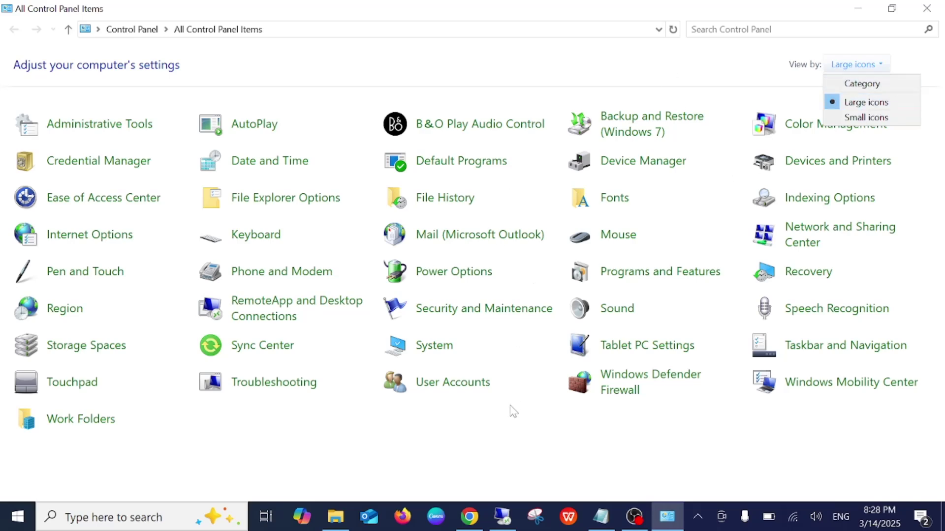
left_click(501, 440)
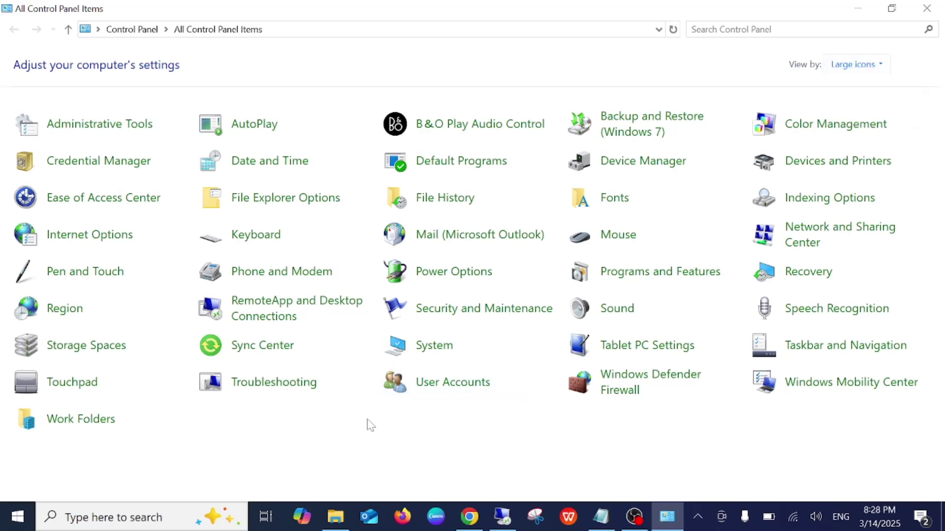
Open Mouse Properties centred on its Hardware tab, with Control Panel minimized
left_click(623, 240)
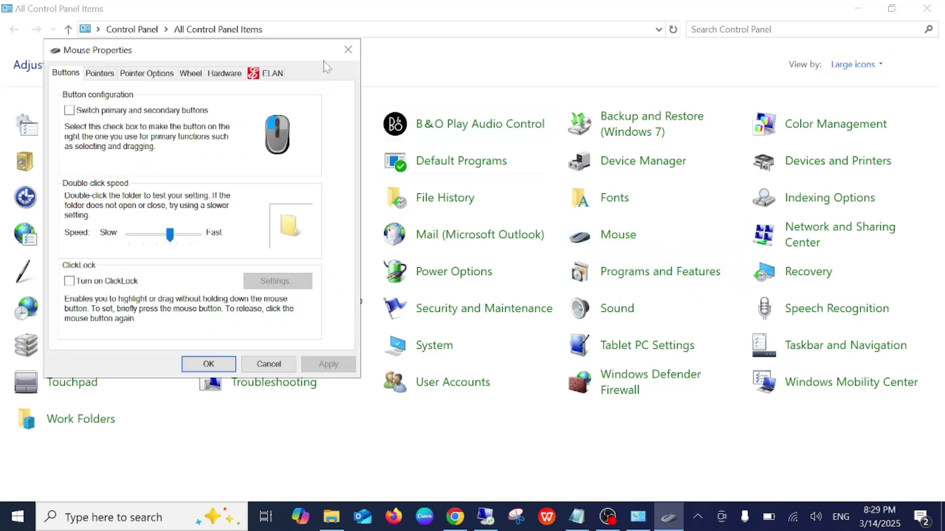
left_click_drag(299, 50, 564, 74)
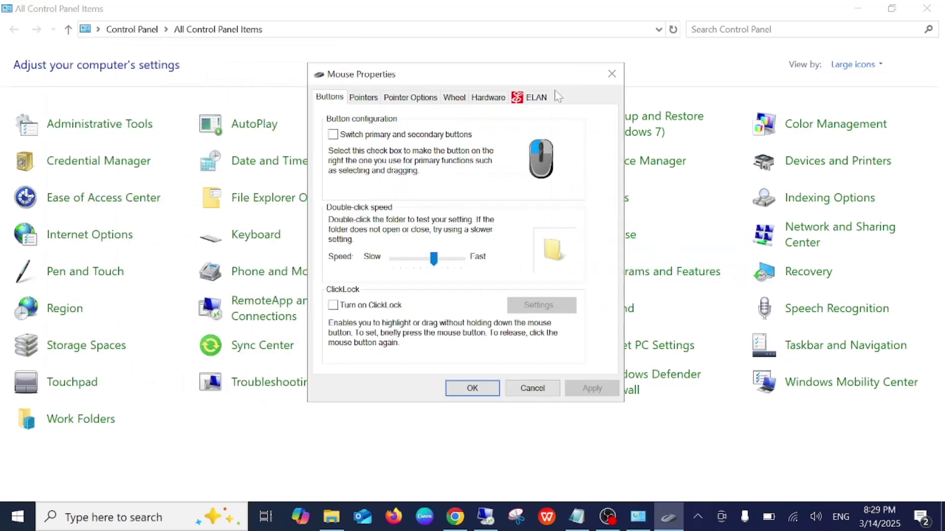
left_click(489, 97)
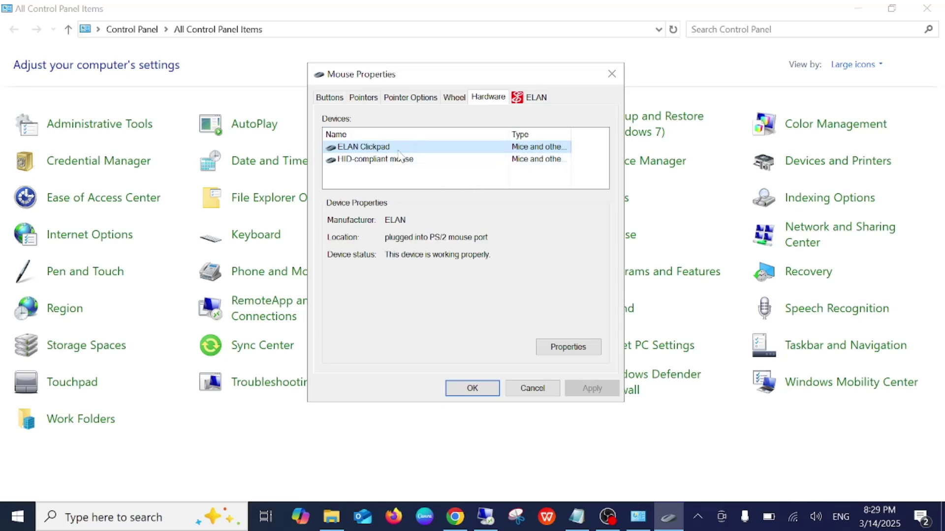
left_click(858, 10)
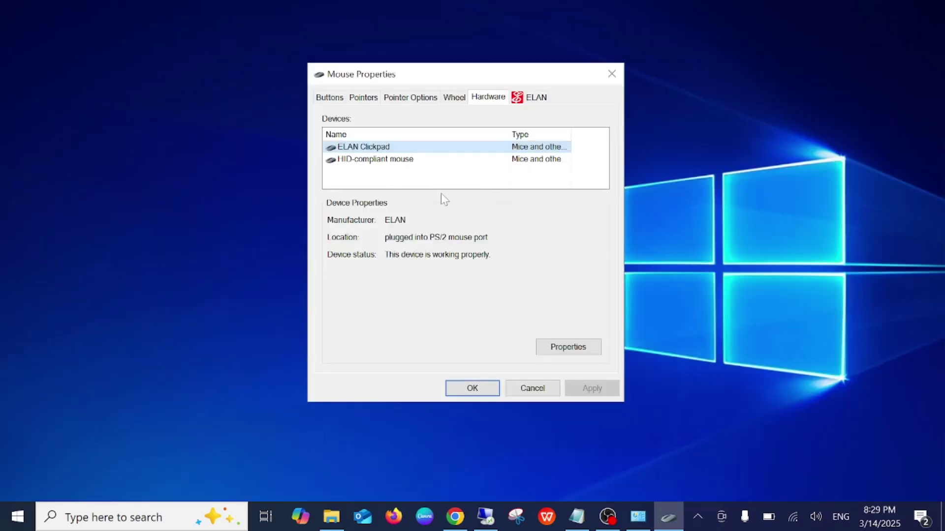
Select ELAN Clickpad in the pointing-device list and widen the Type column
left_click(367, 159)
key("Up")
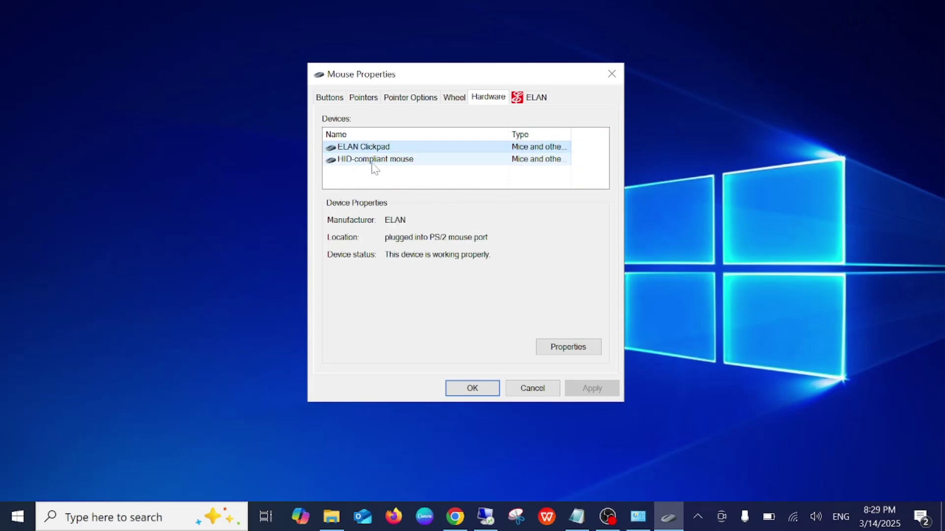
left_click(378, 162)
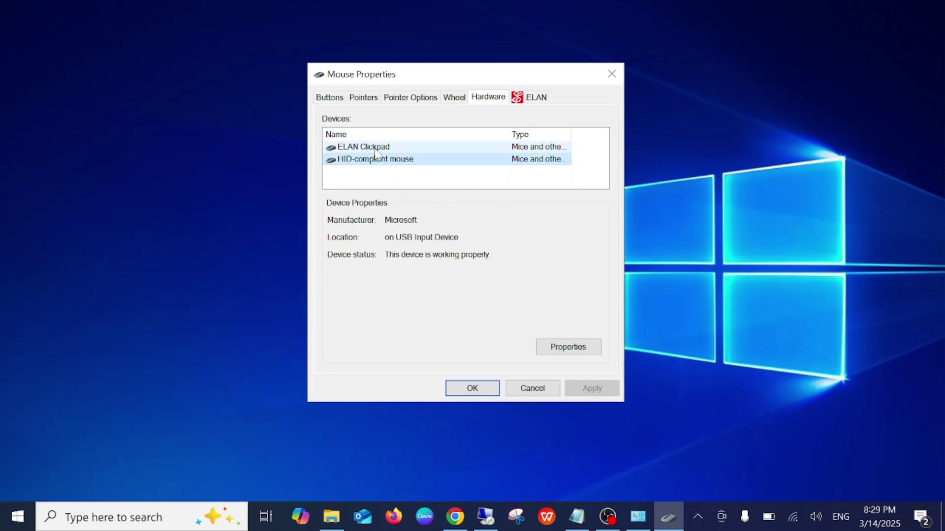
left_click(374, 152)
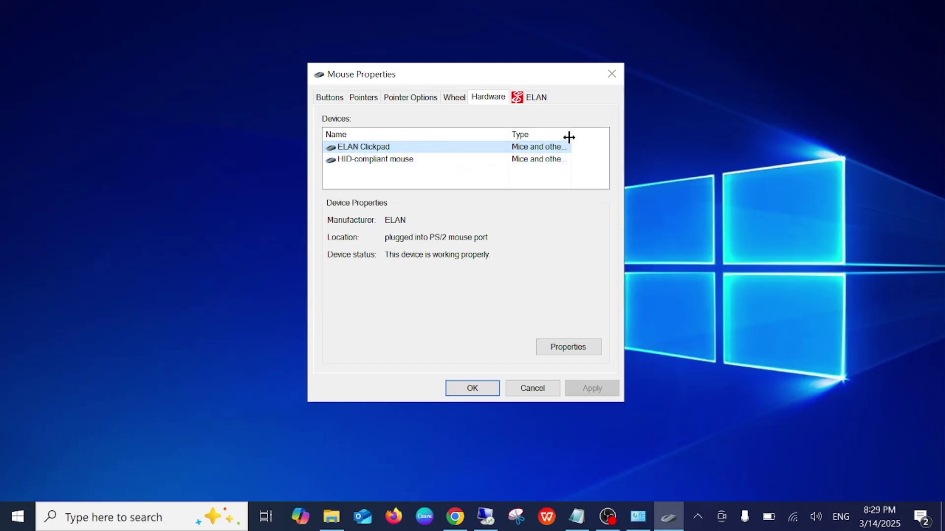
left_click_drag(569, 138, 608, 138)
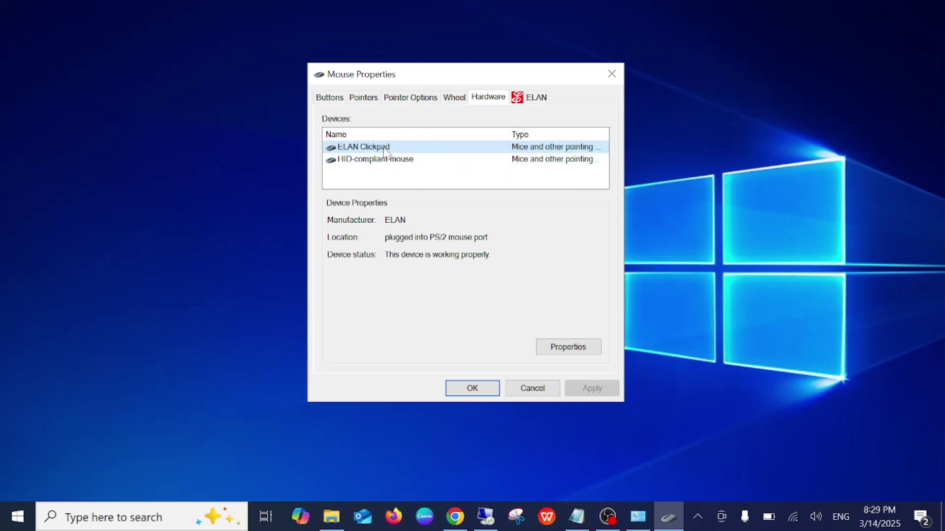
Open the ELAN Clickpad properties with administrator rights, moved to the right
left_click(570, 346)
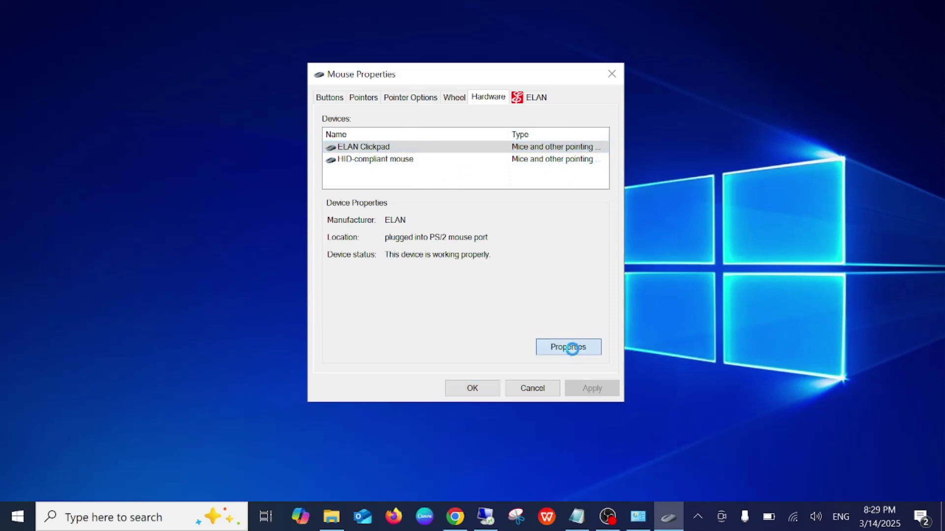
left_click_drag(520, 130, 579, 99)
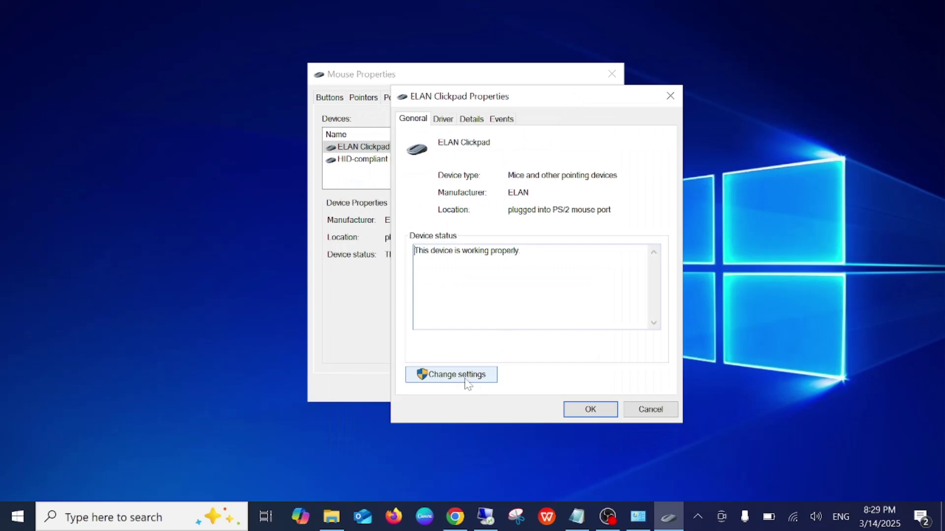
left_click(457, 377)
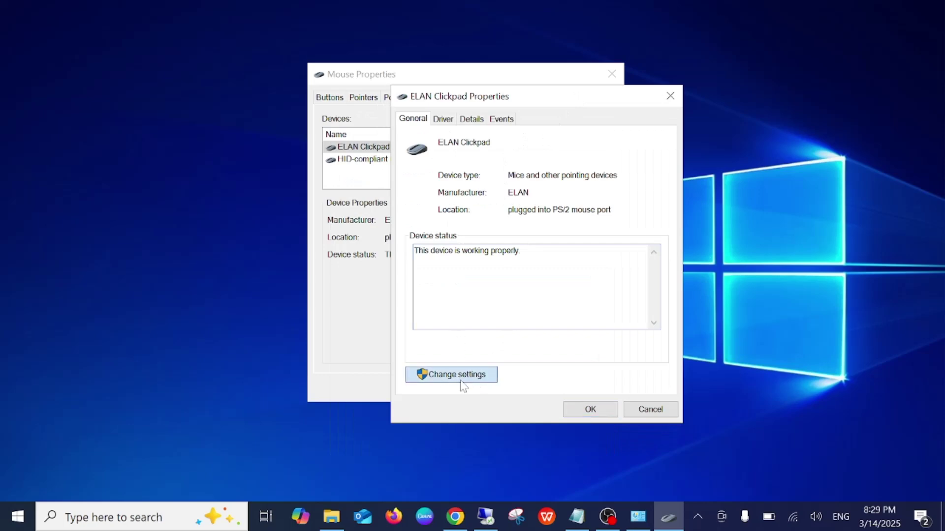
left_click_drag(252, 90, 756, 117)
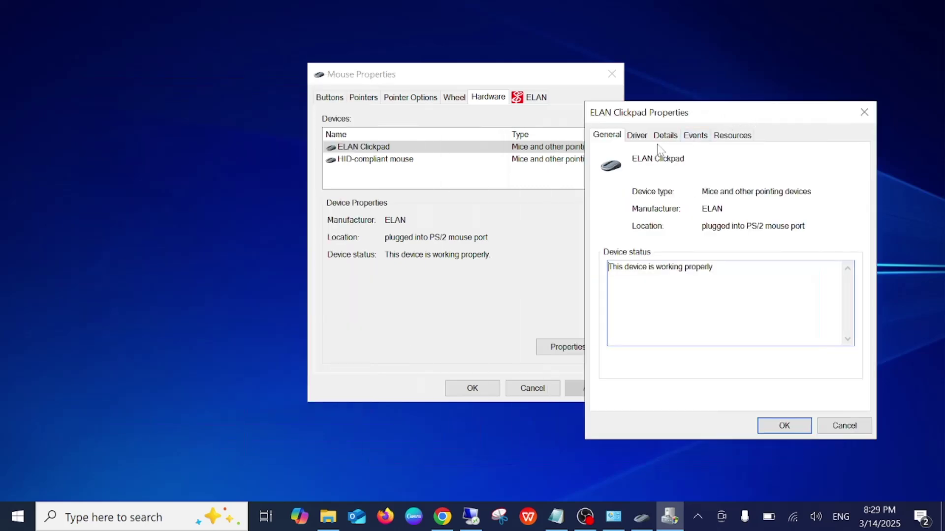
Search automatically for an ELAN Clickpad driver; the best one is already installed
left_click(643, 138)
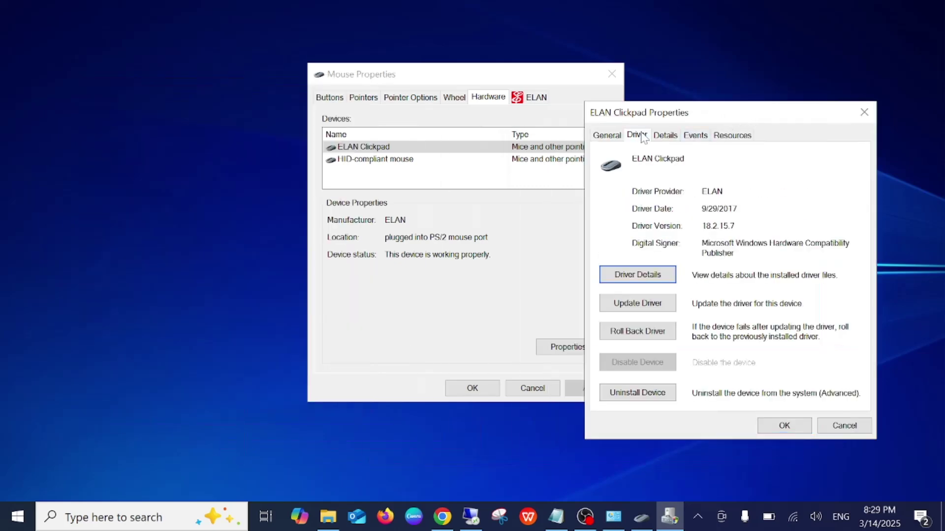
left_click(637, 304)
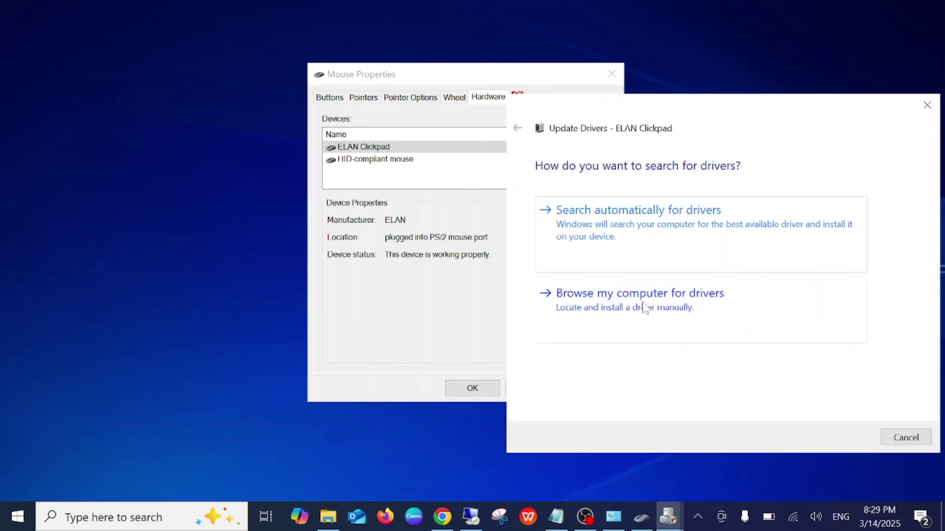
left_click(647, 227)
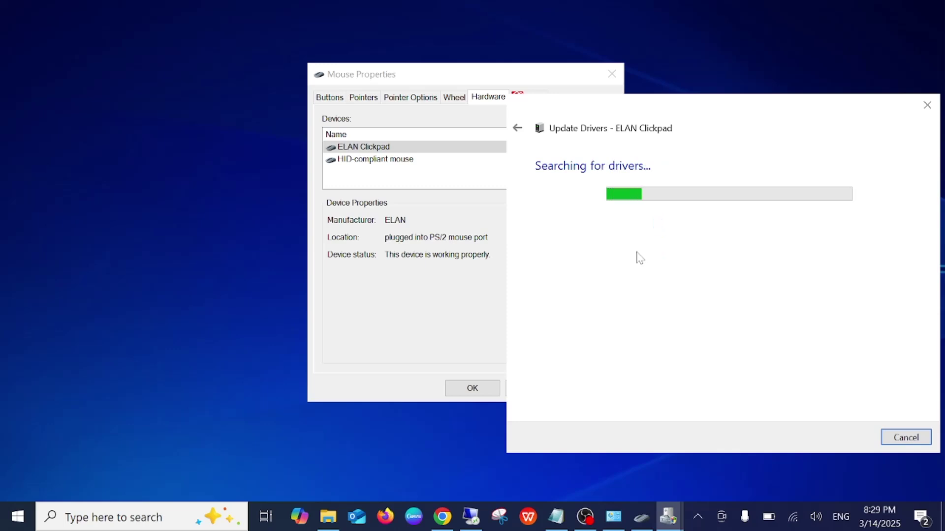
left_click_drag(743, 116, 546, 131)
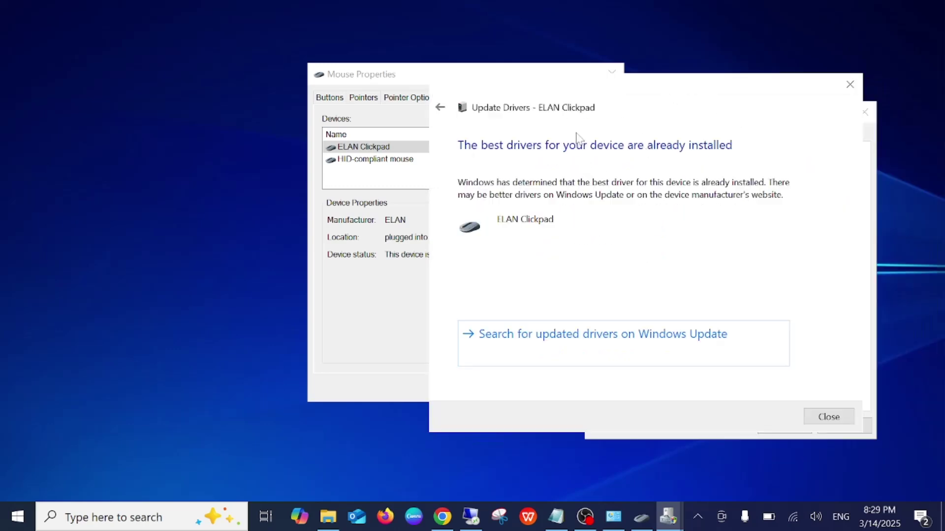
left_click(828, 417)
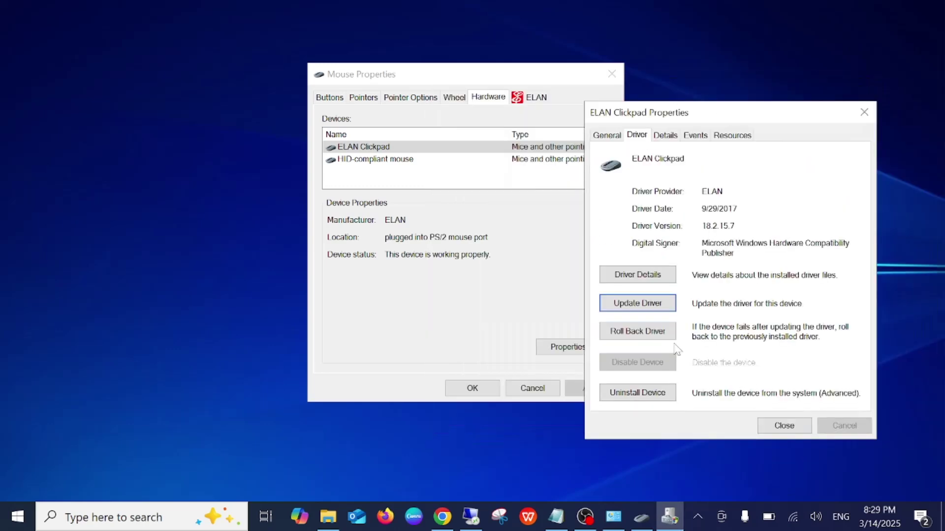
Reinstall the first compatible ELAN Clickpad driver (18.2.15.7) from the computer's driver list
left_click(648, 307)
left_click(644, 311)
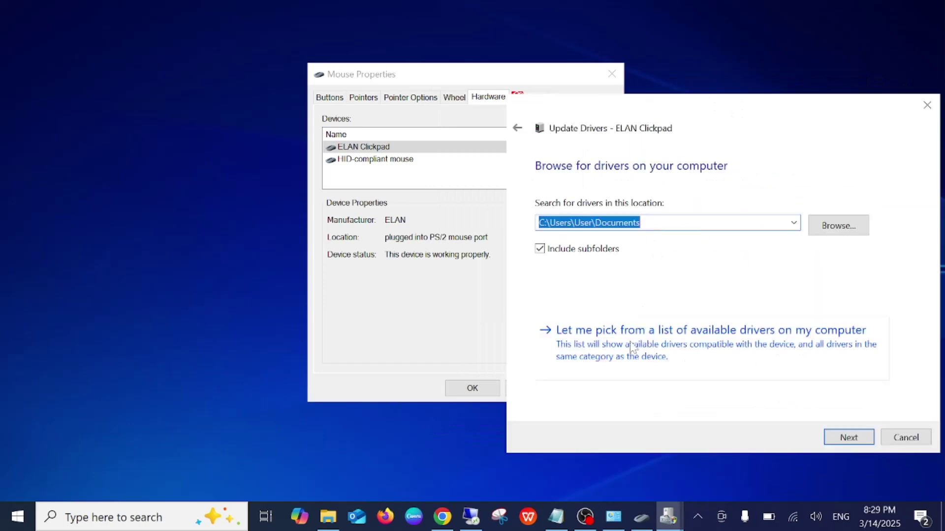
left_click(630, 343)
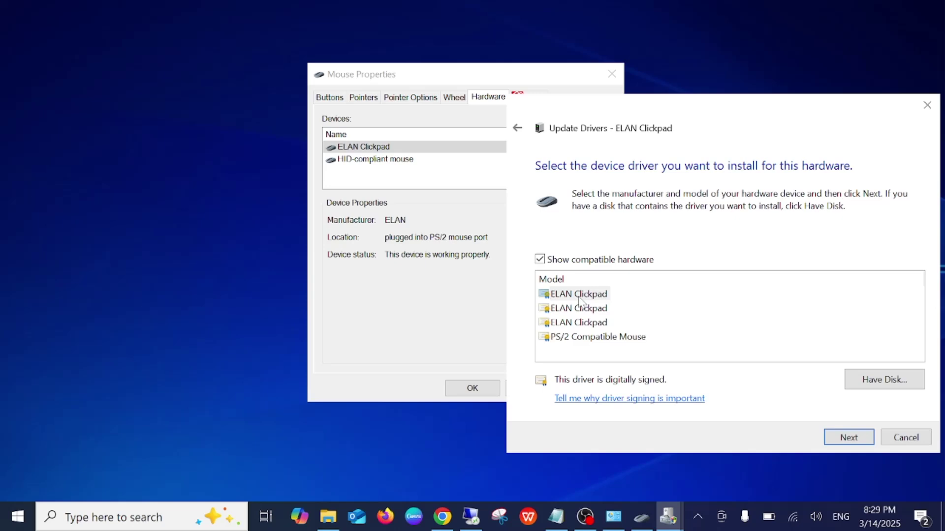
left_click(581, 297)
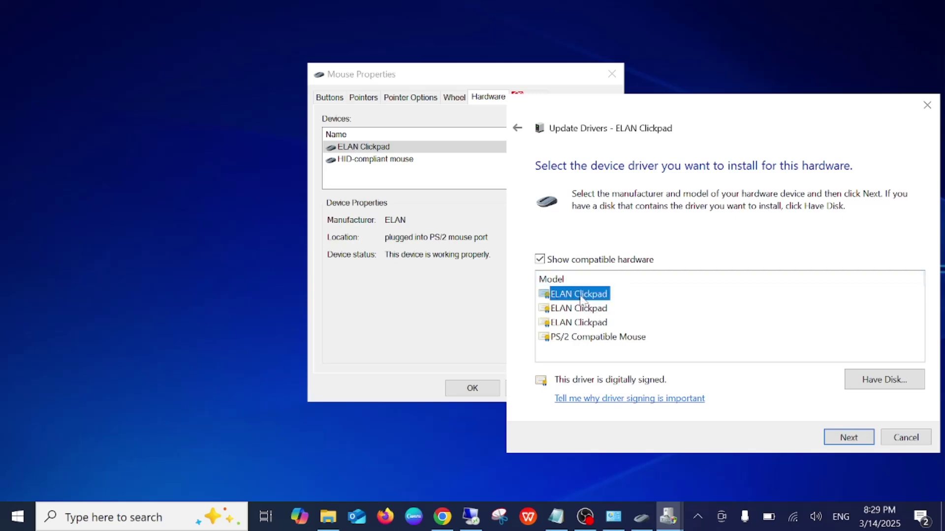
left_click(850, 439)
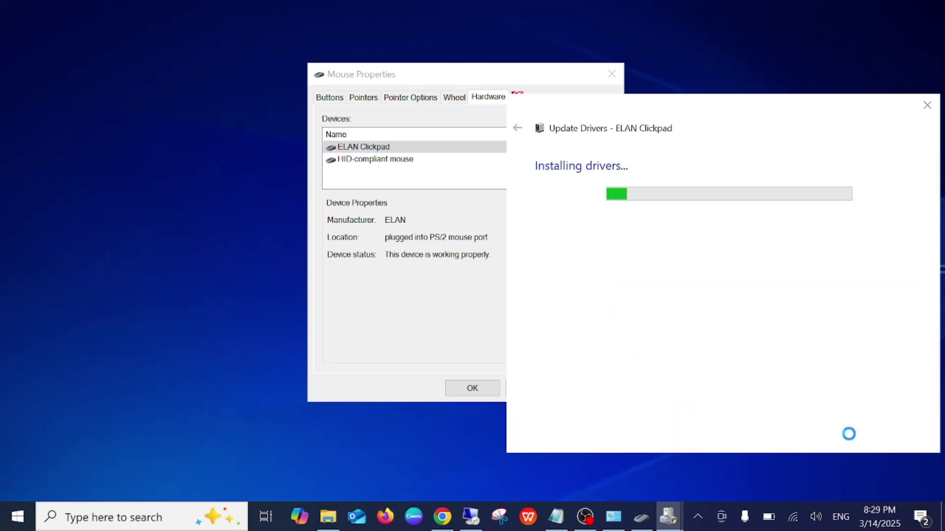
left_click_drag(767, 111, 642, 85)
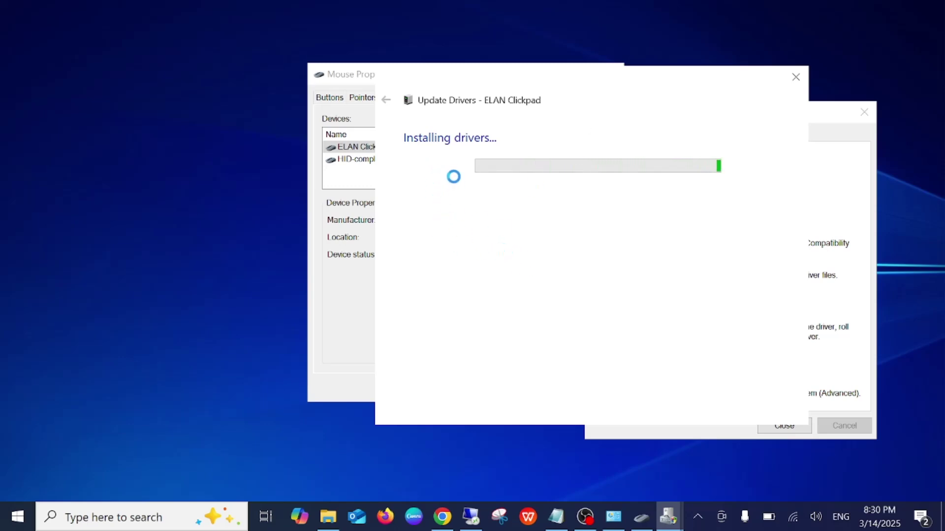
left_click(775, 411)
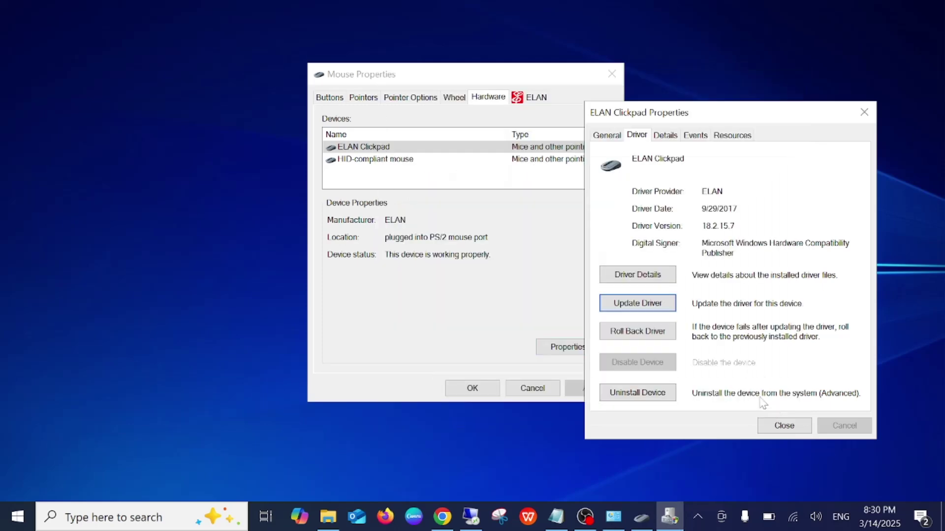
List the compatible ELAN Clickpad drivers again and select the second ELAN Clickpad entry
left_click(653, 309)
left_click(654, 321)
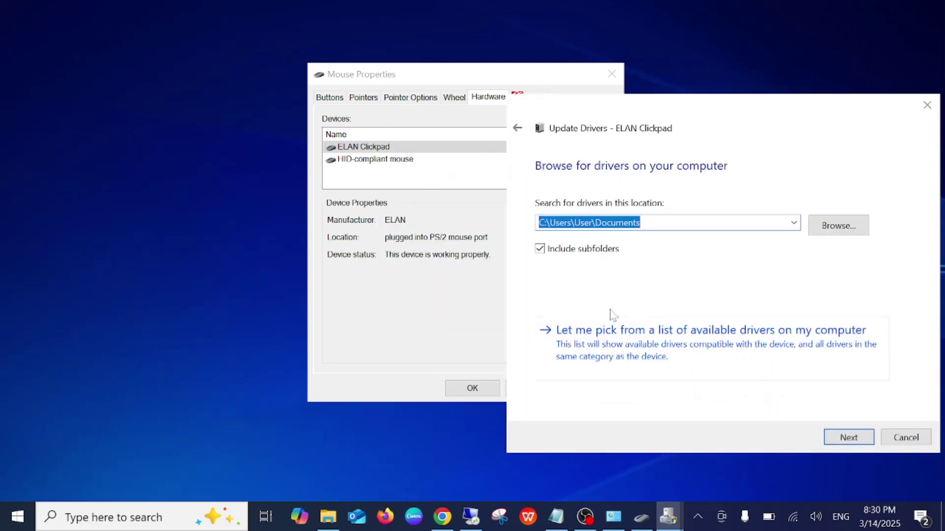
left_click(644, 358)
left_click(588, 310)
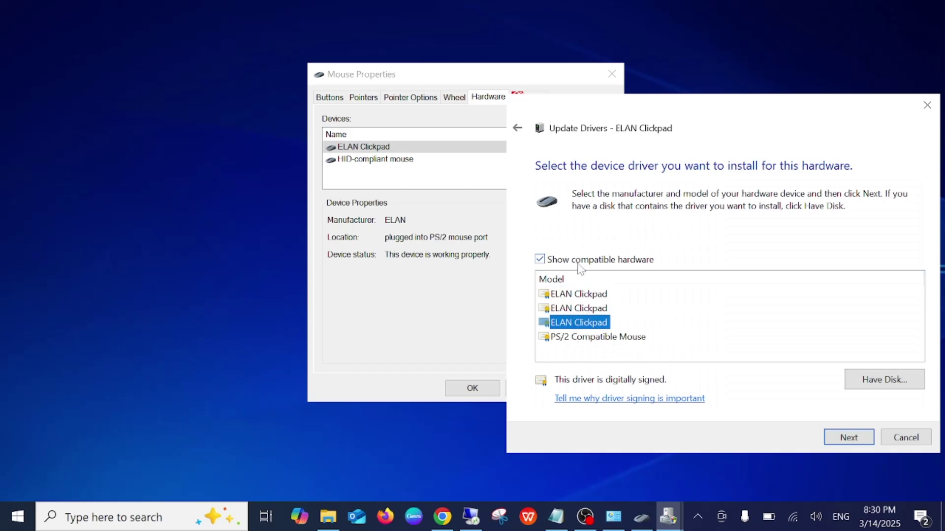
left_click(580, 308)
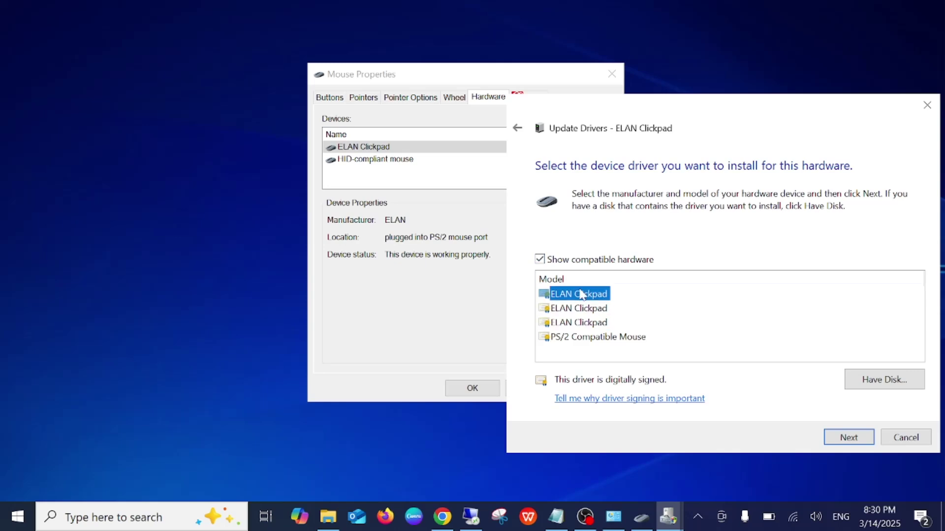
left_click(589, 308)
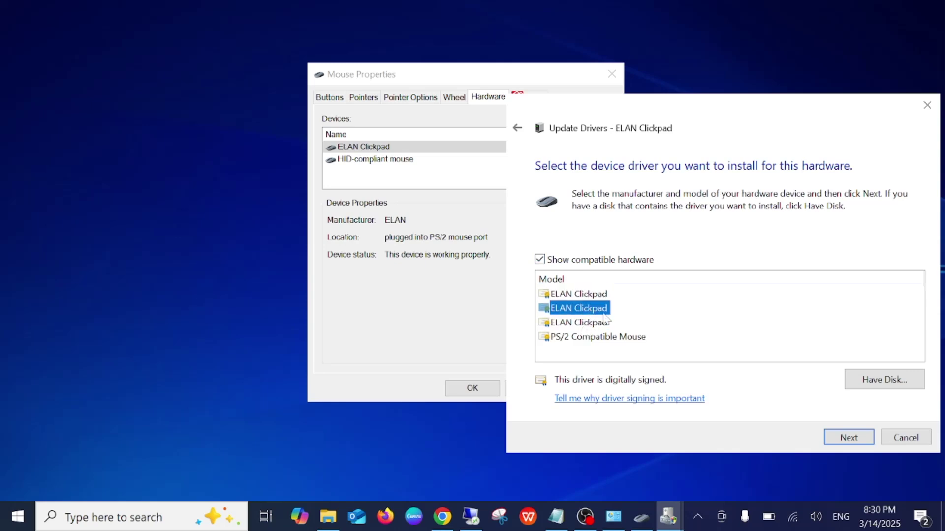
Cancel the update, decline an ELAN Clickpad rollback citing apps not working, and close properties
left_click(906, 439)
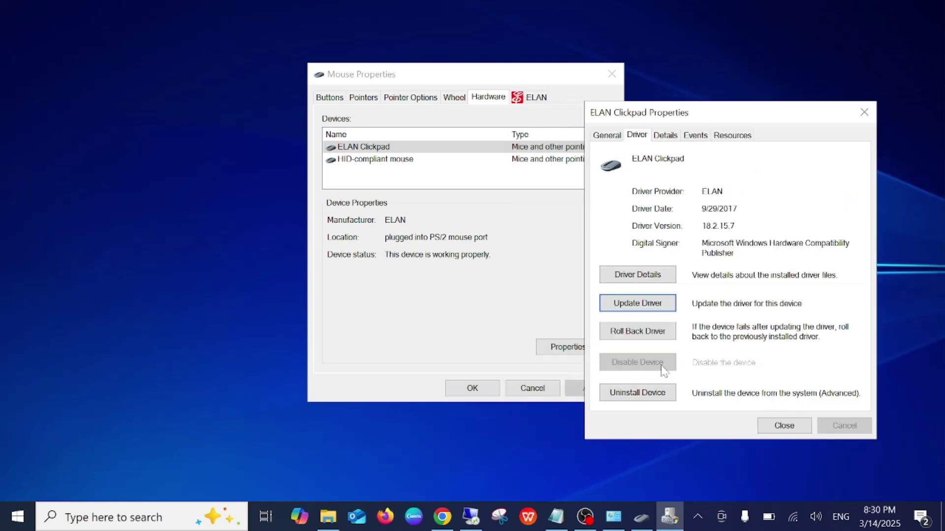
left_click(639, 333)
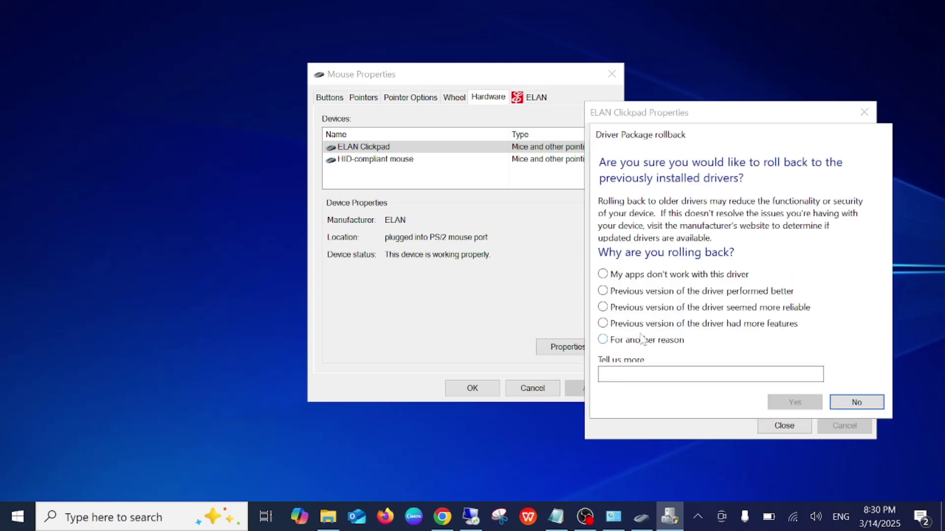
left_click(603, 275)
left_click(857, 403)
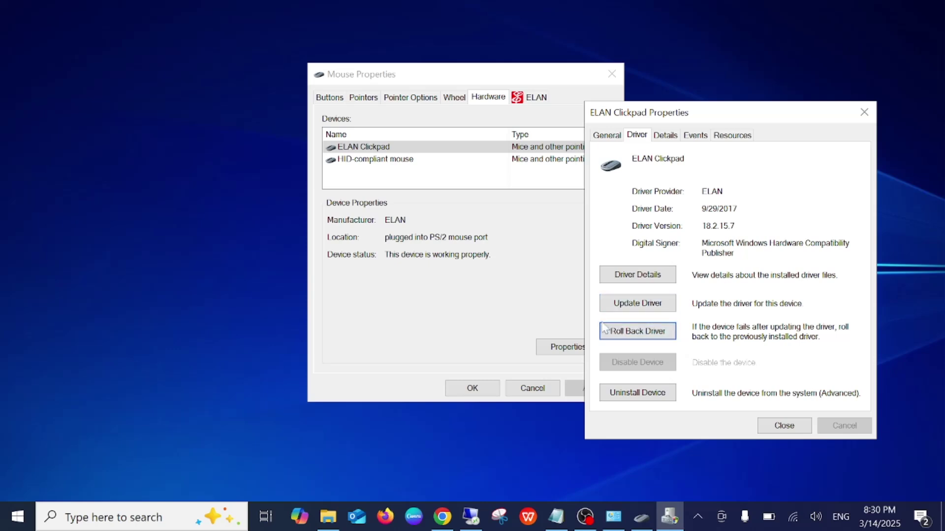
left_click(784, 426)
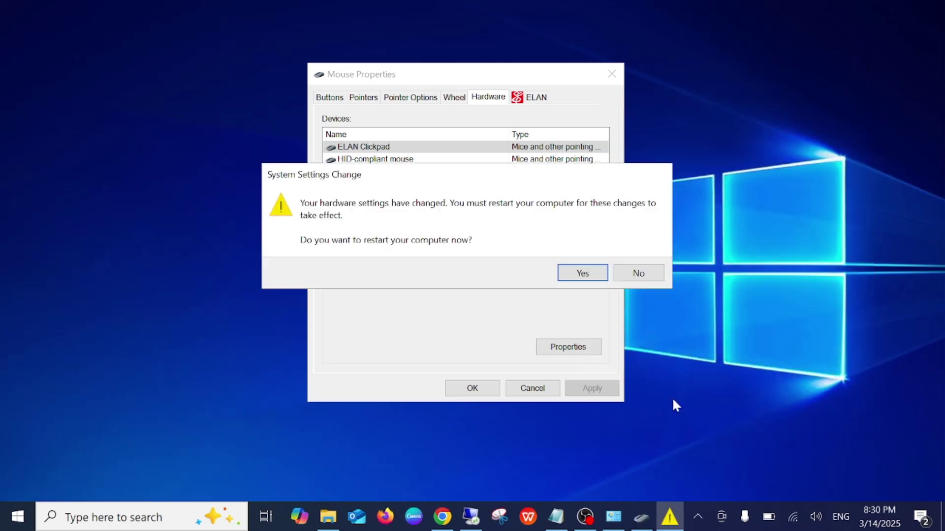
Decline the restart, then review and close the HID-compliant mouse driver properties
left_click(639, 274)
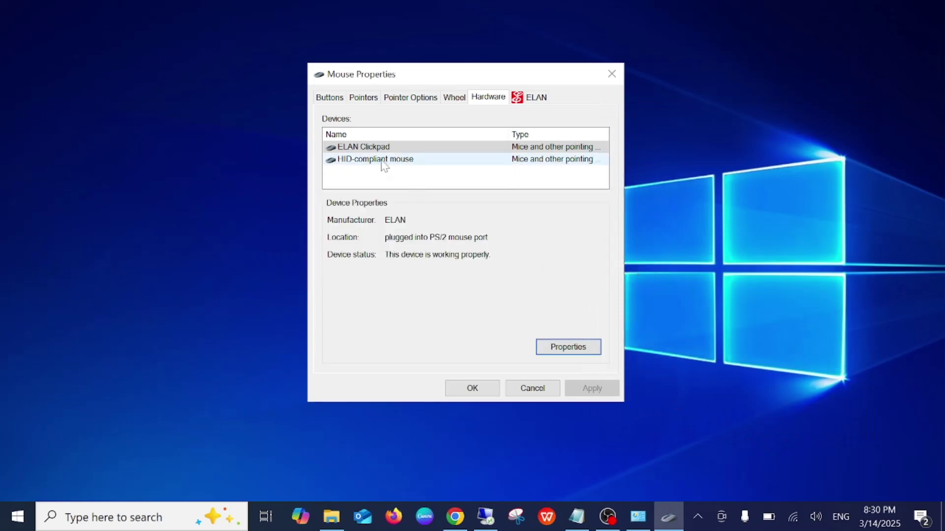
left_click(408, 163)
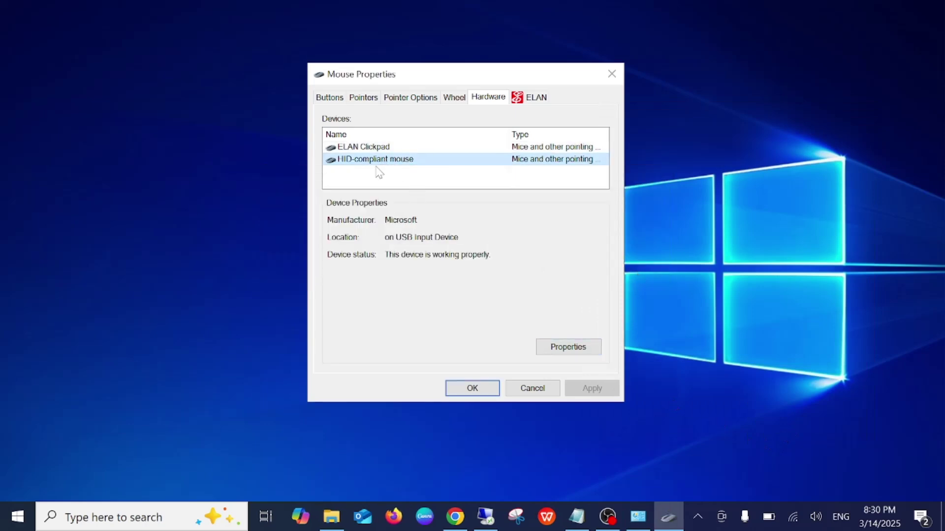
left_click(568, 347)
left_click(428, 409)
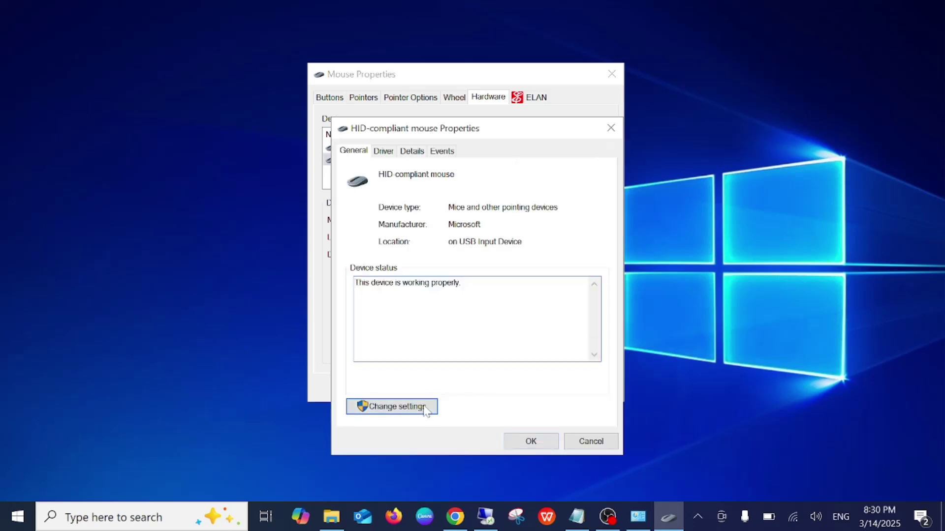
left_click(151, 128)
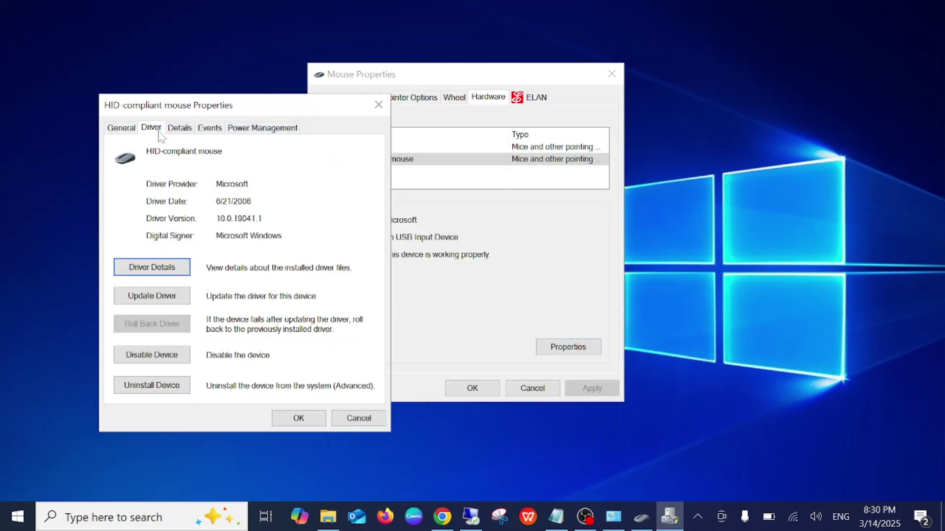
mouse_move(312, 108)
left_mouse_down()
mouse_move(378, 146)
mouse_move(728, 138)
left_mouse_up()
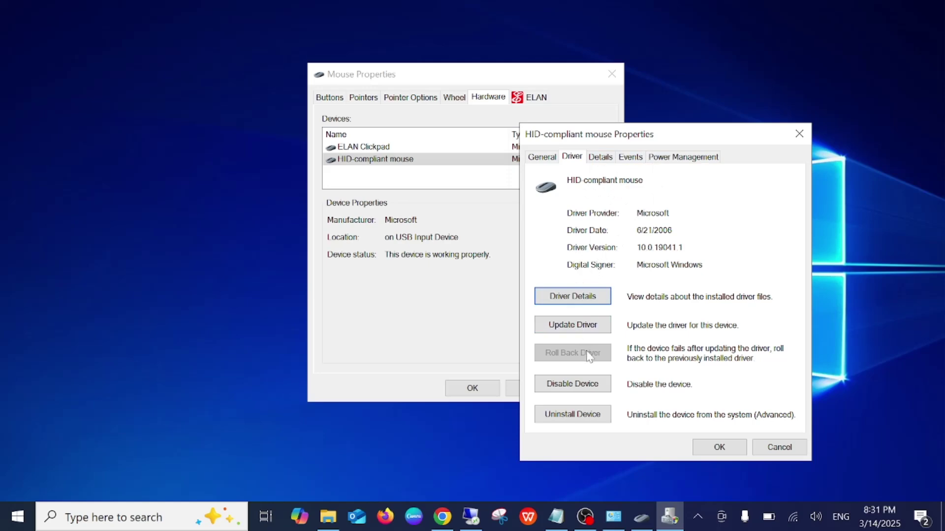
left_click(573, 299)
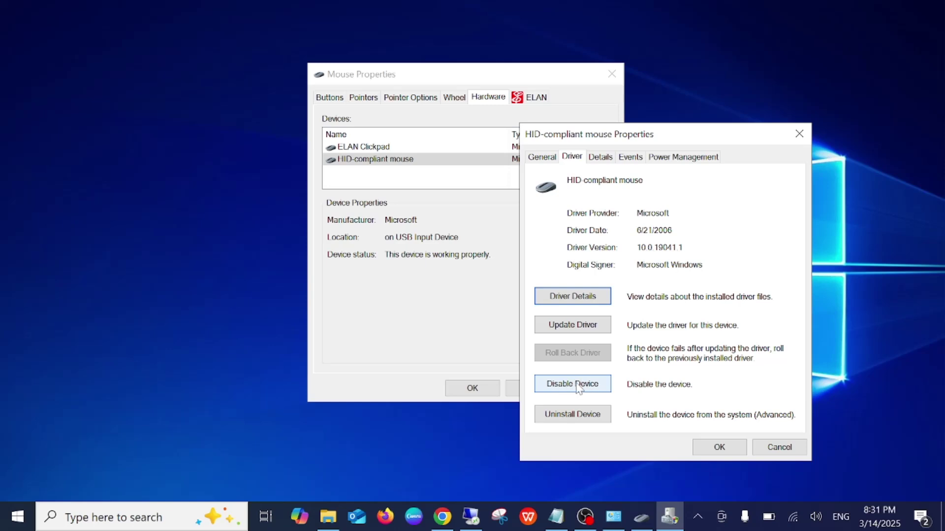
left_click(783, 449)
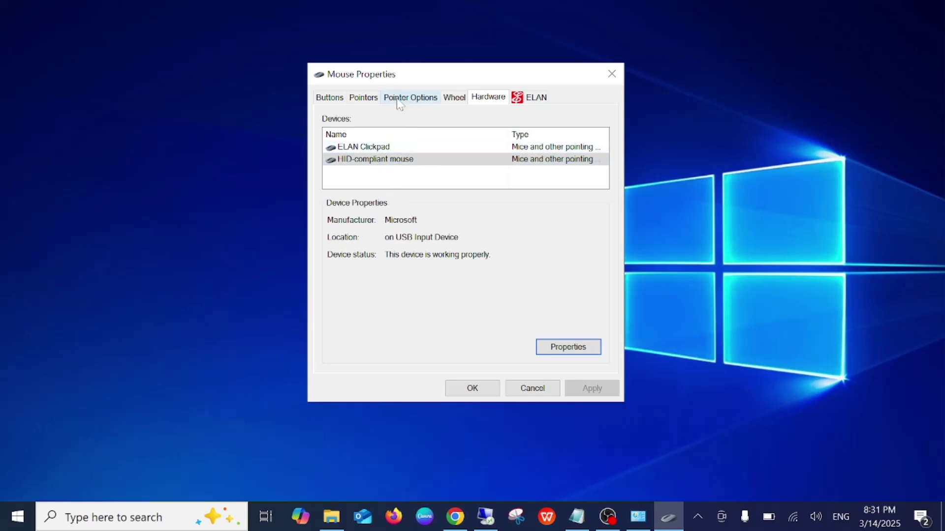
Turn off Enhance pointer precision, apply it, and refresh the desktop
left_click(411, 98)
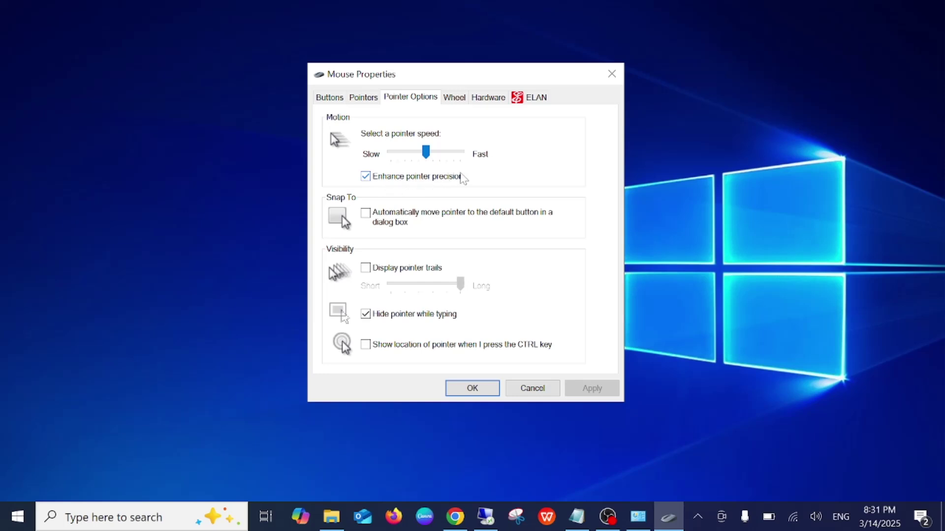
left_click(366, 176)
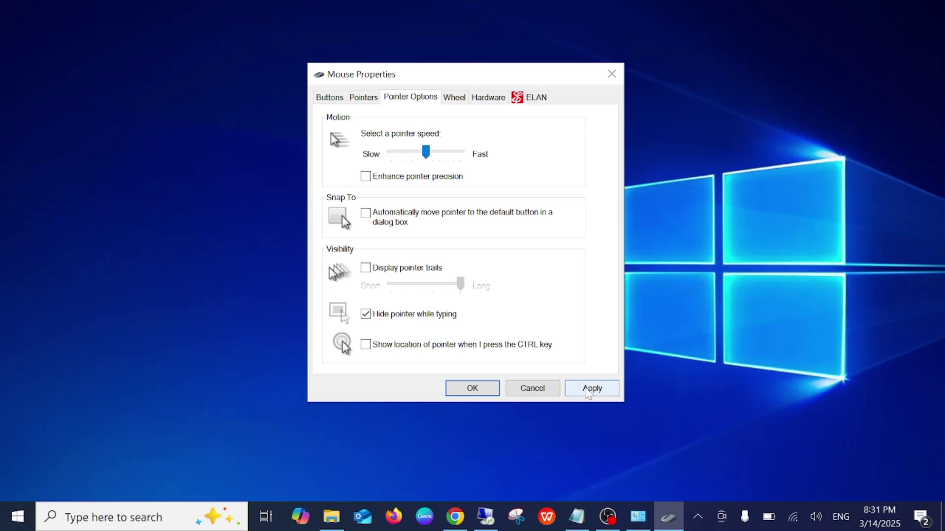
left_click(587, 391)
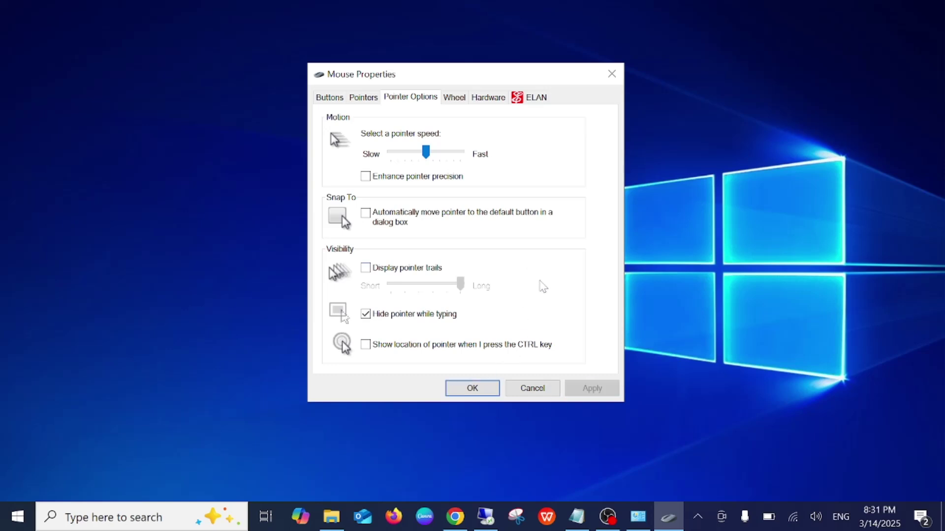
right_click(662, 147)
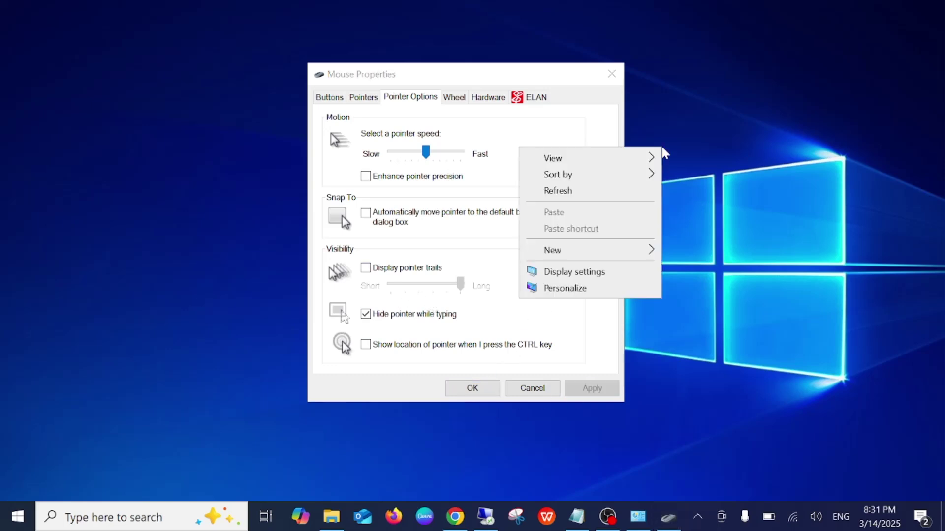
left_click(570, 192)
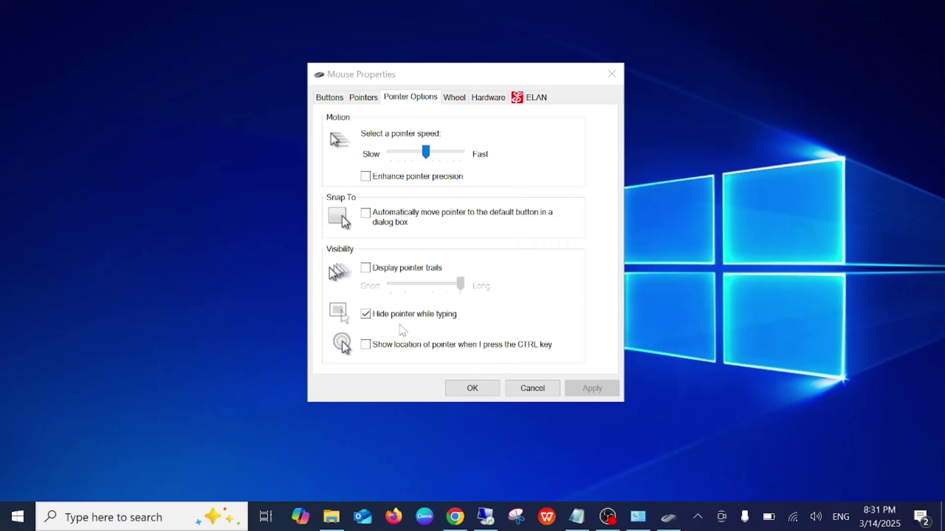
Turn off Hide pointer while typing, apply, and close Mouse Properties with OK
left_click(366, 314)
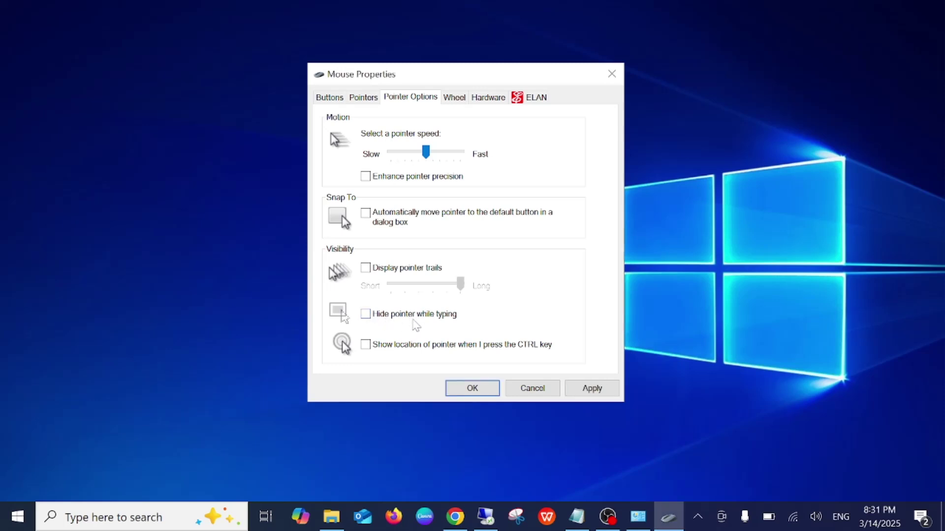
left_click(597, 389)
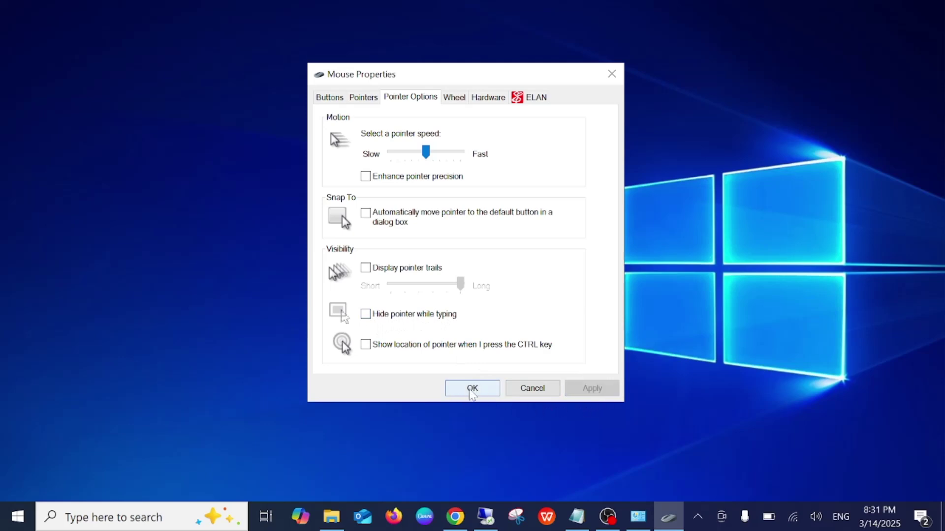
left_click(472, 389)
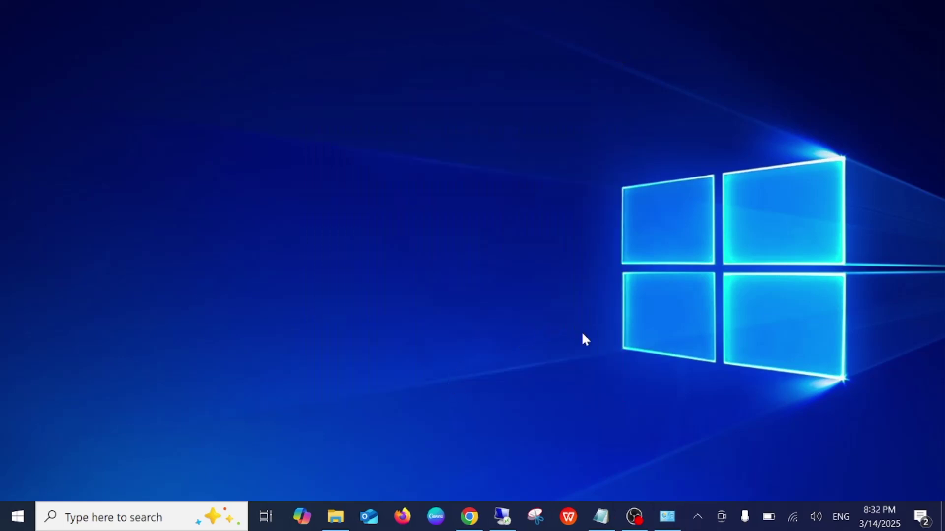
Close Control Panel and search Windows for 'restore', correcting the mistyped text
left_click(667, 516)
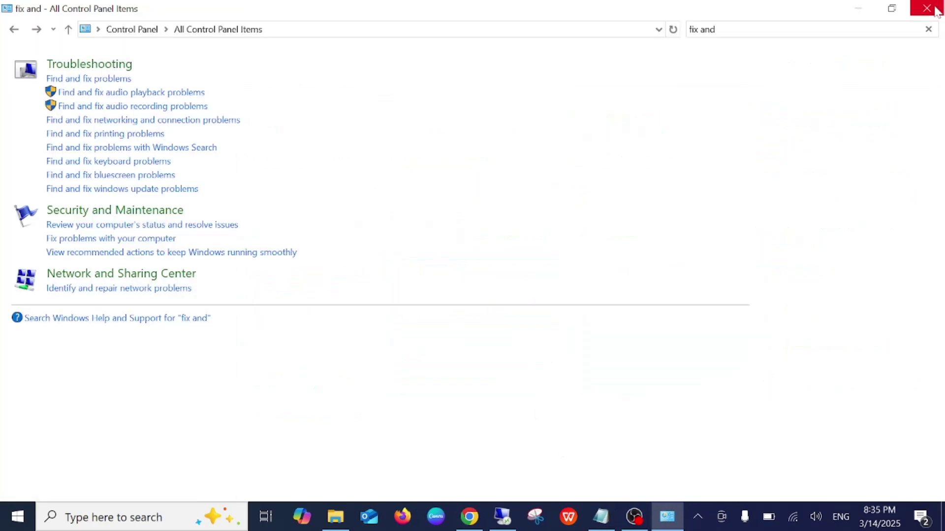
left_click(926, 9)
left_click(112, 518)
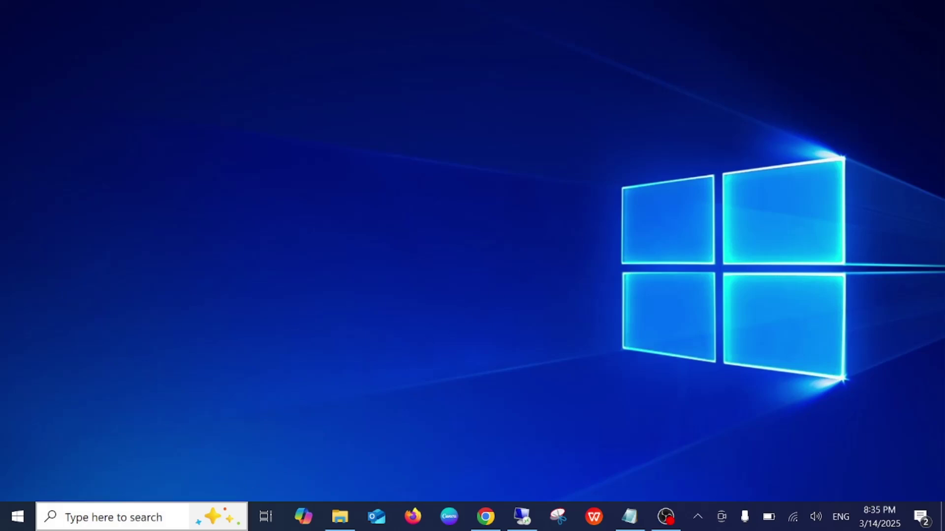
type("rs")
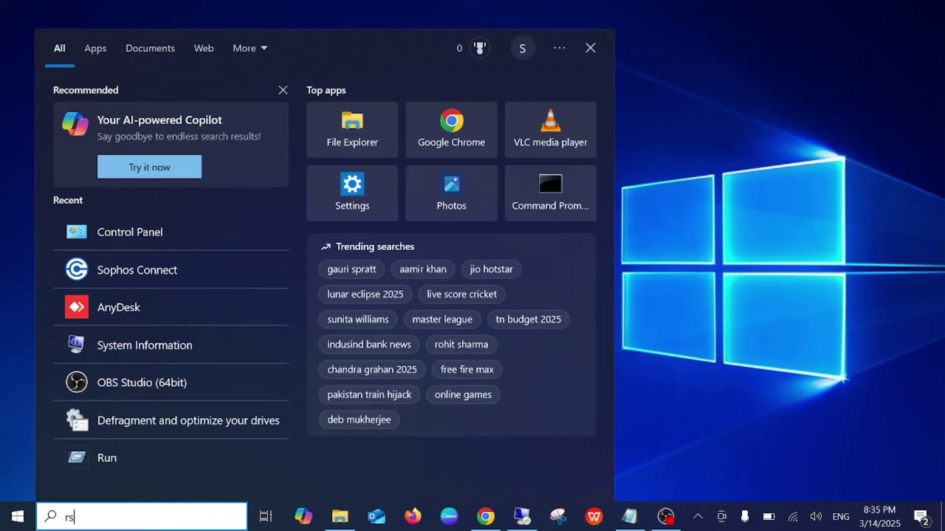
key("BackSpace")
key("BackSpace")
type("s")
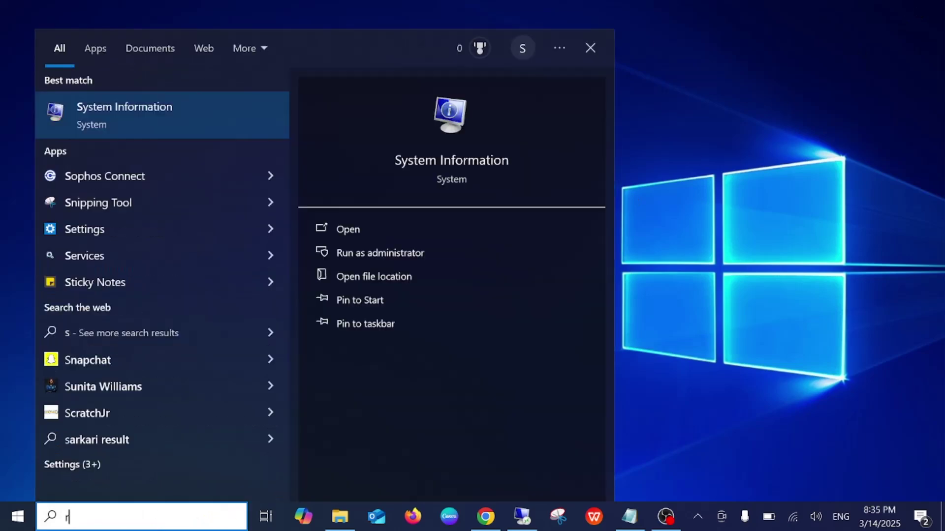
key("BackSpace")
type("resot")
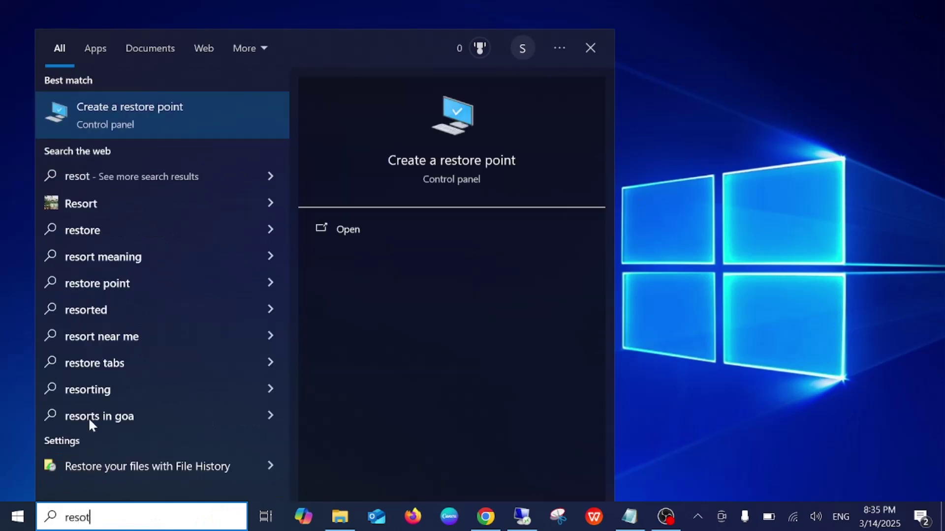
Select Local Disk (C:) in System Protection and start the System Restore wizard
left_click(191, 113)
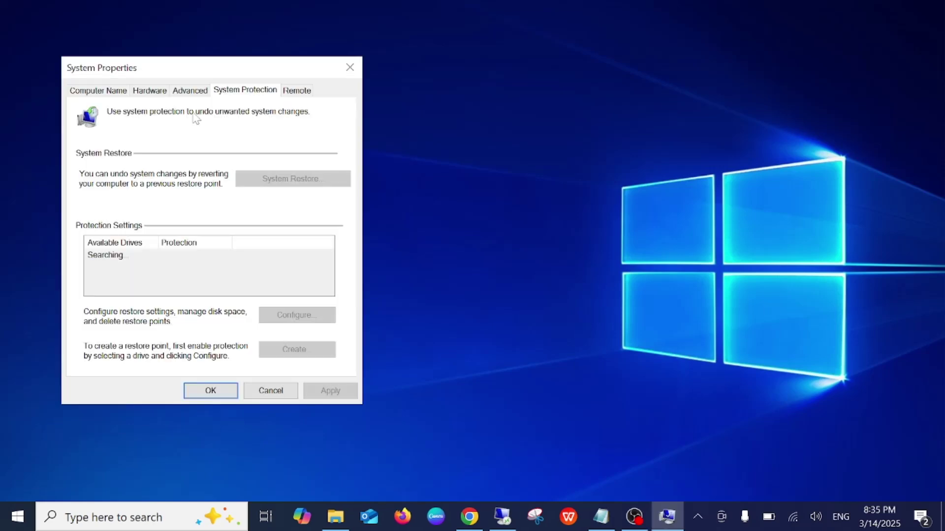
left_click(171, 259)
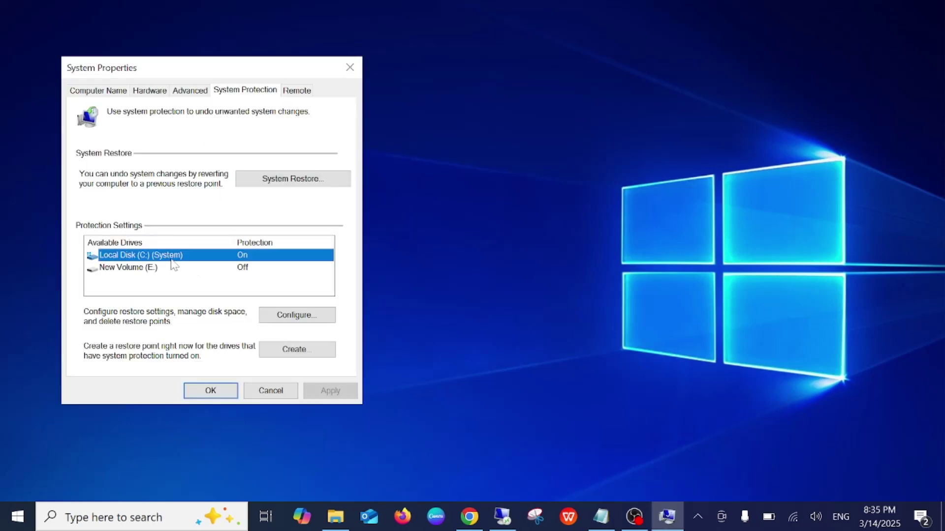
left_click(311, 183)
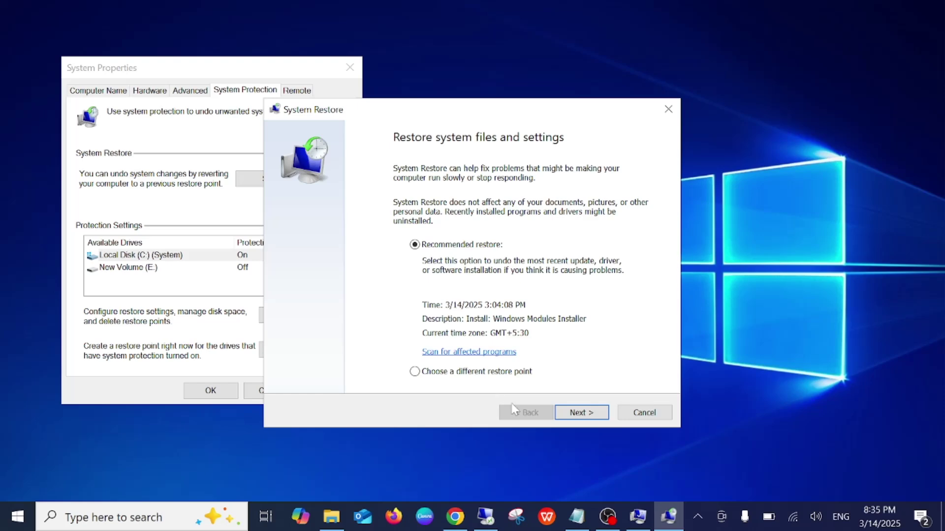
Select the 3/14/2025 Windows Modules Installer restore point, then close everything without restoring
left_click(415, 372)
left_click(576, 414)
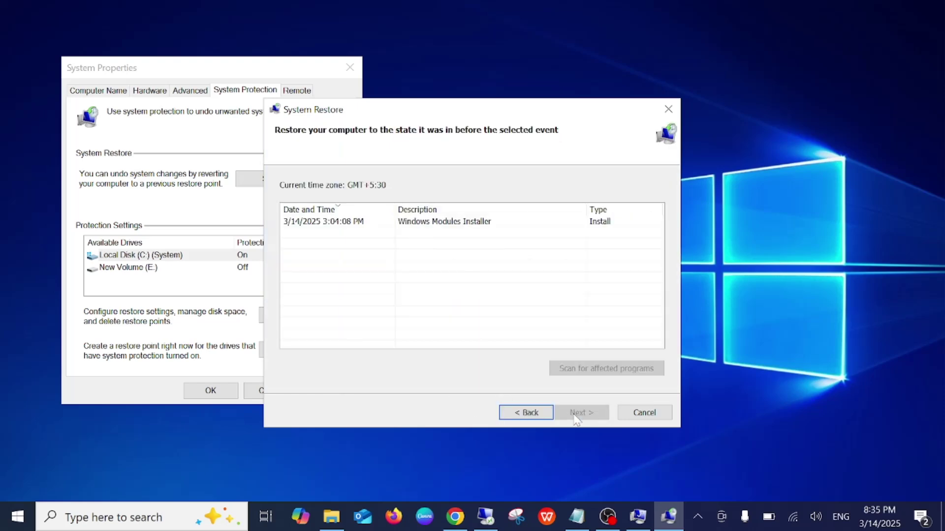
left_click(317, 221)
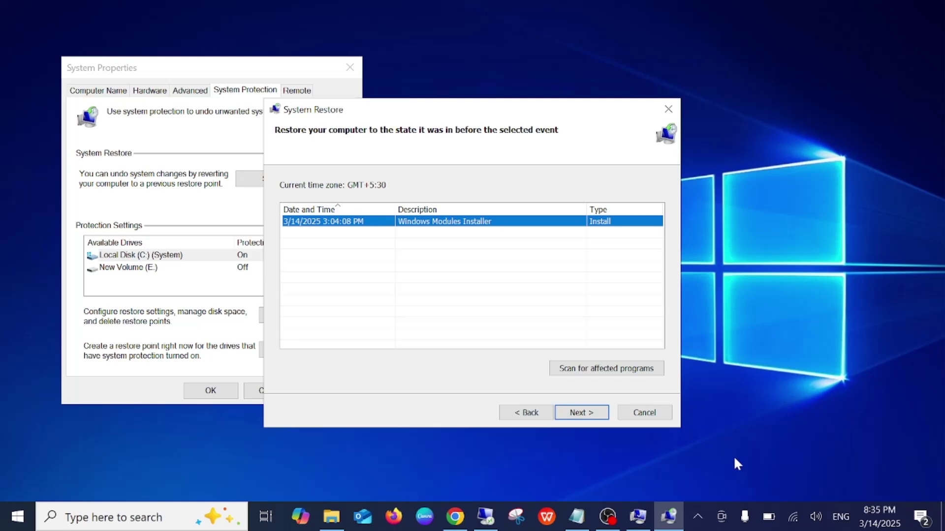
left_click(667, 110)
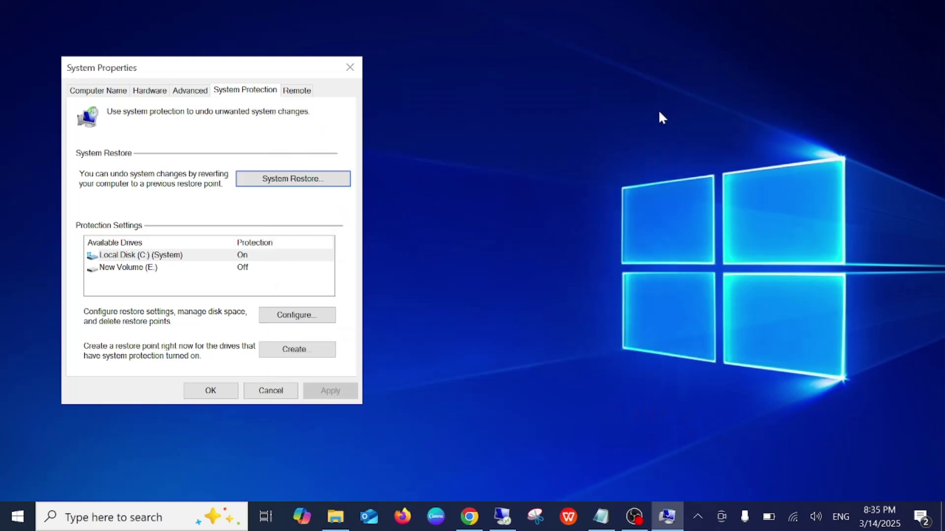
left_click(211, 391)
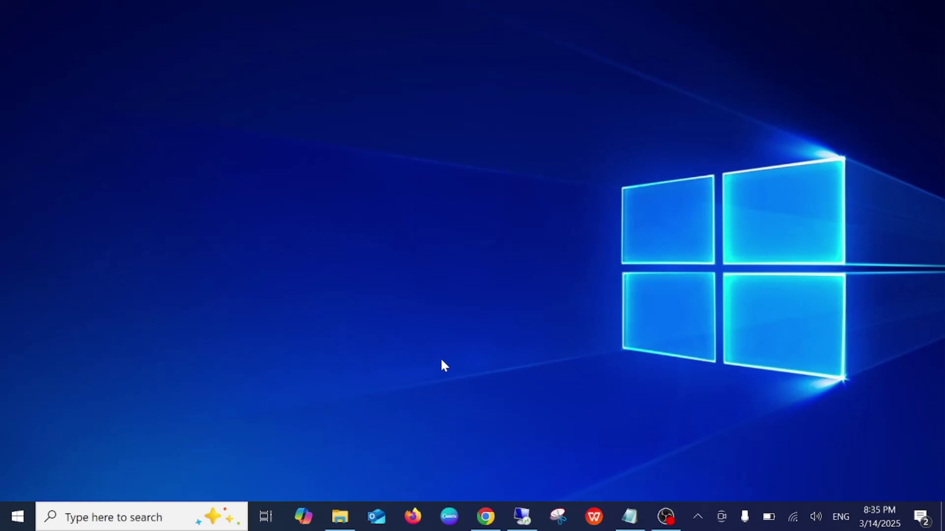